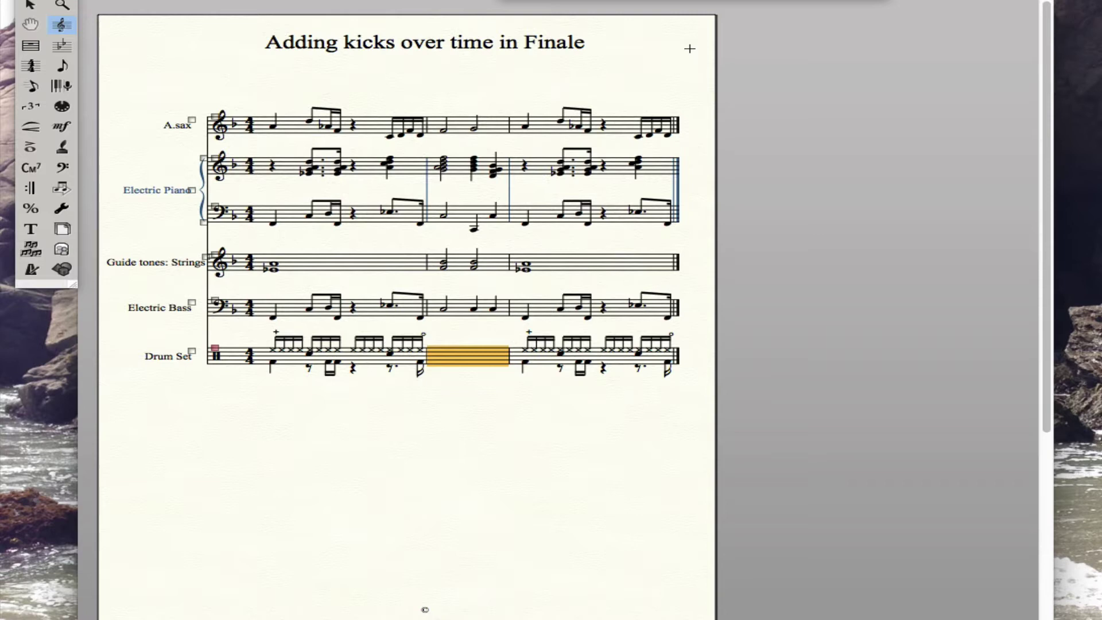
Clear the measure selection, enlarge the score view and play the score back from the start.
click(30, 5)
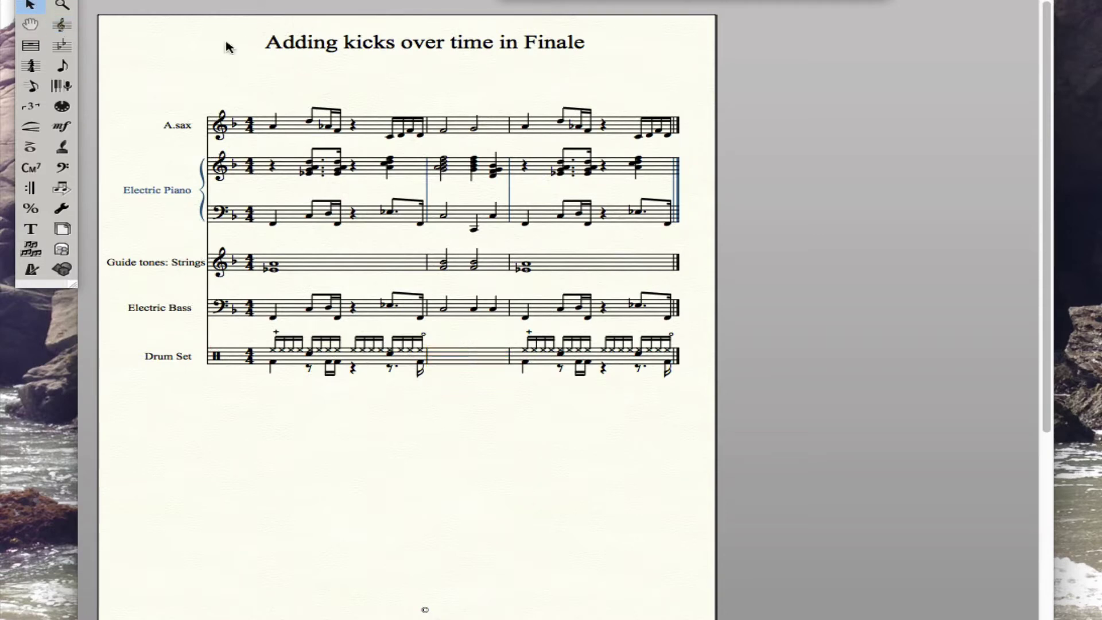
key(super+equal)
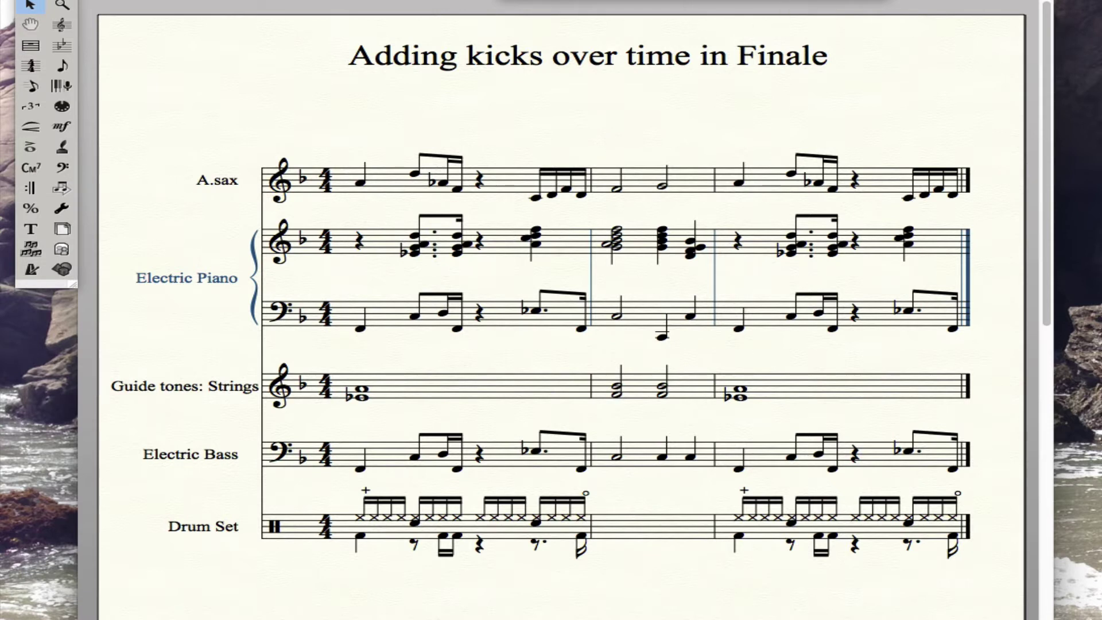
key(space)
Apply a staff style to score and parts and open the Slash Notation style definition.
click(63, 26)
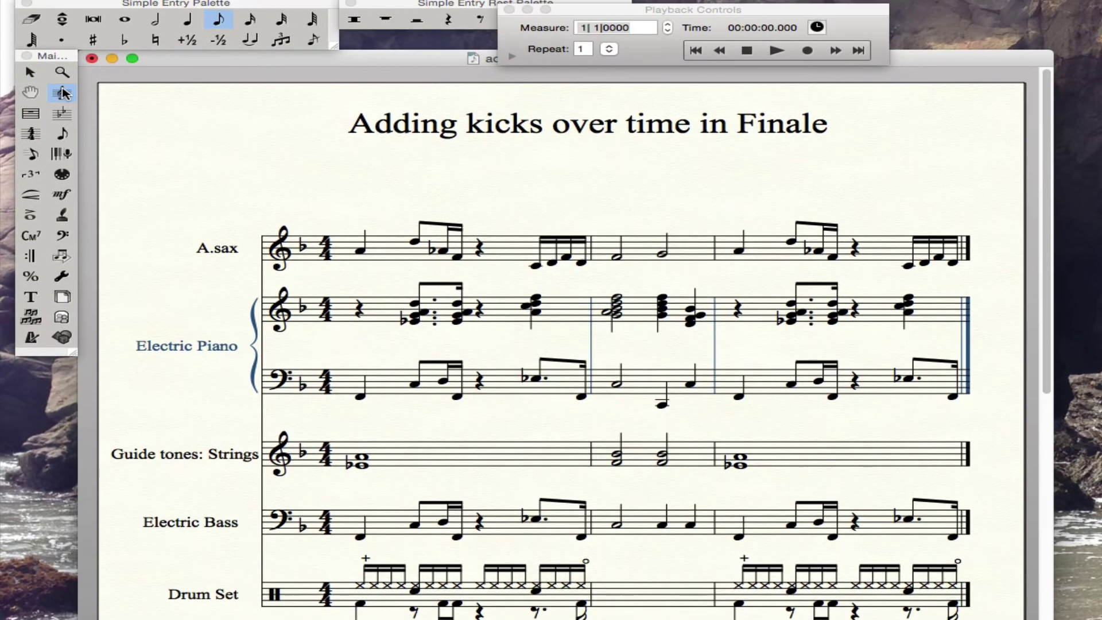
click(62, 93)
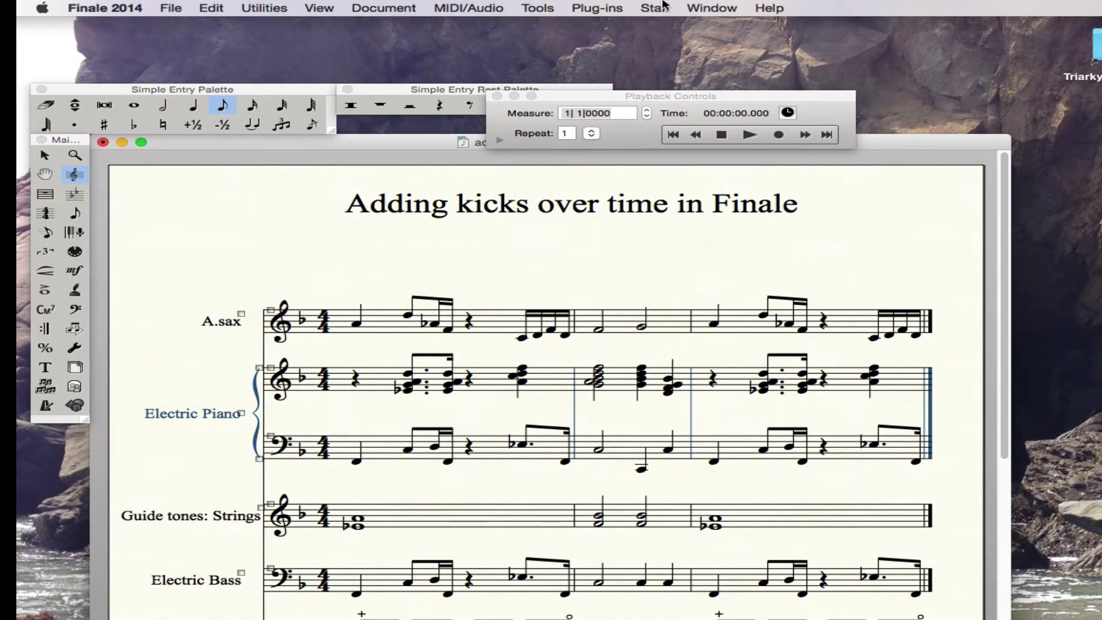
click(655, 8)
mouse_move(677, 144)
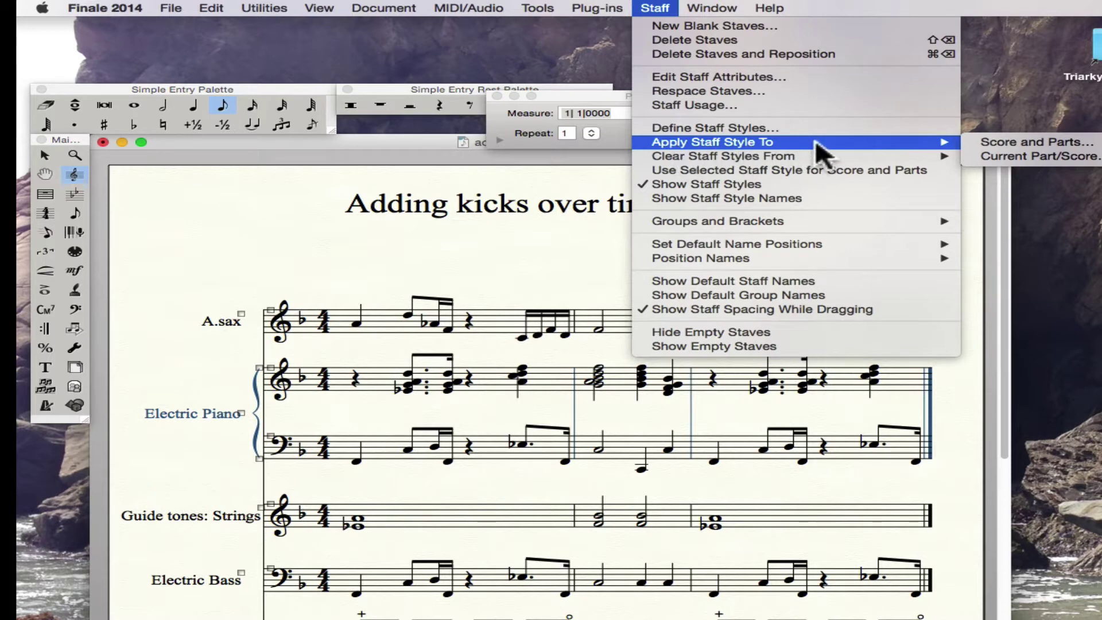
click(1001, 141)
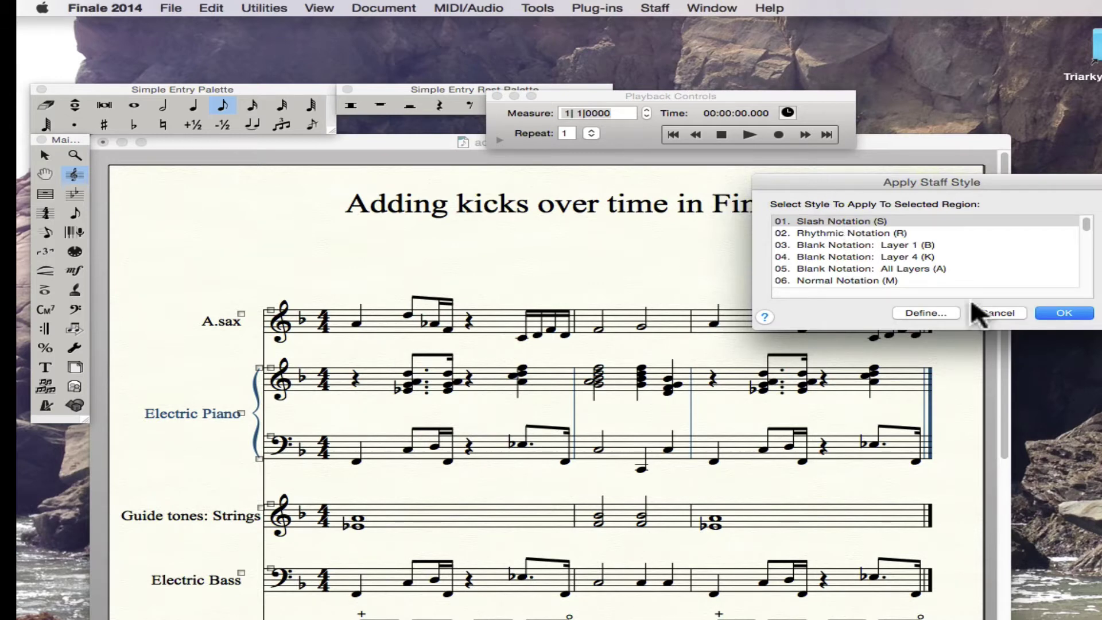
click(927, 312)
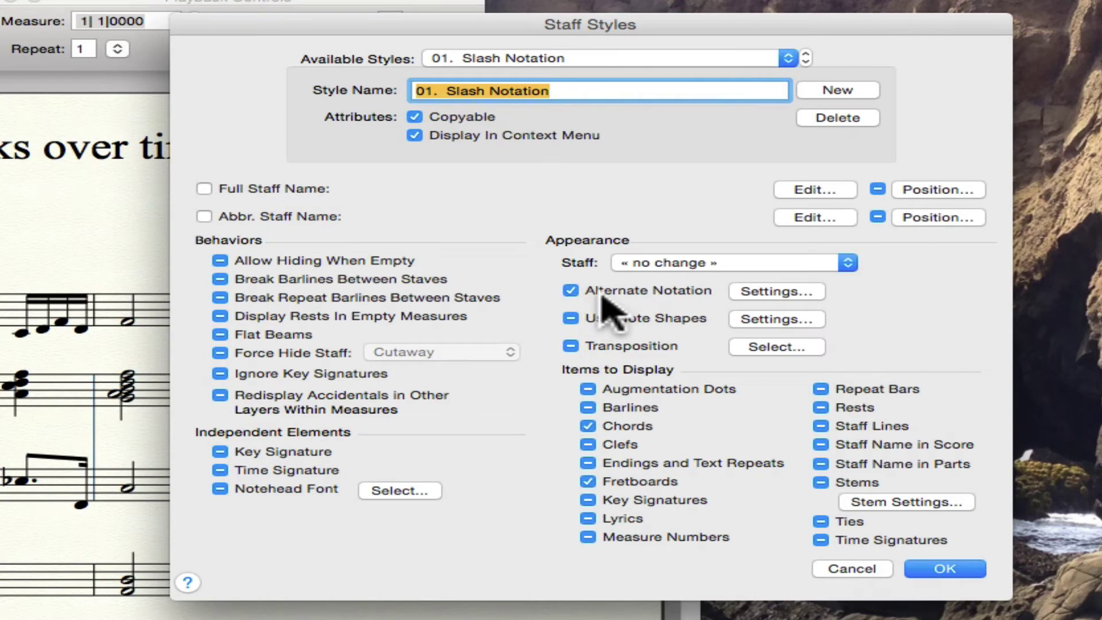
In Alternate Notation settings, enable Other Layers Notes, Expressions and Articulations, then confirm.
click(769, 291)
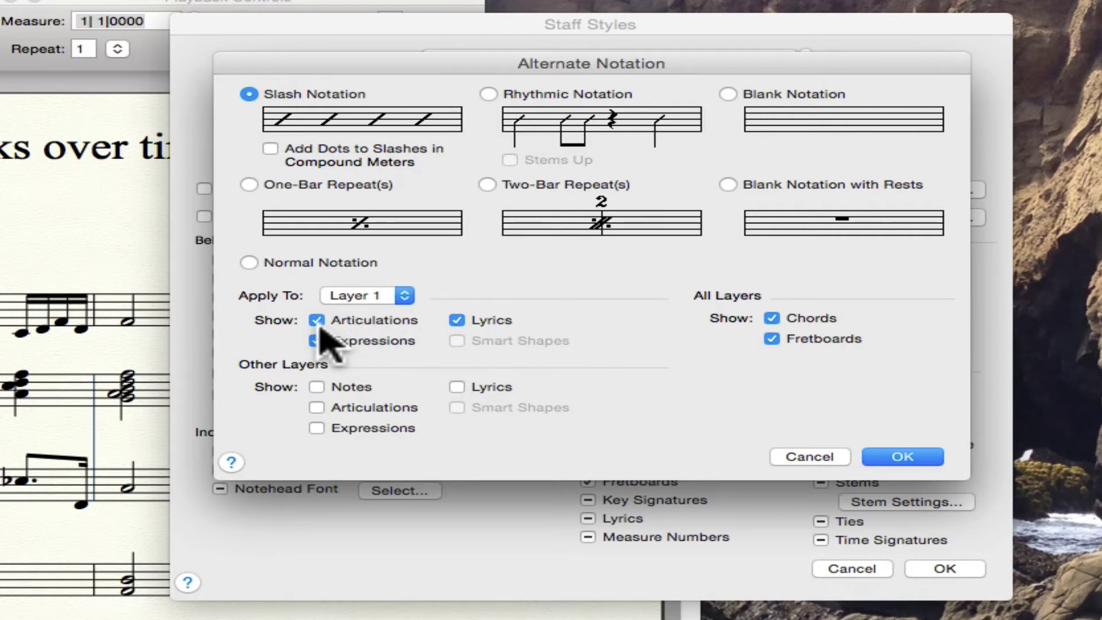
click(316, 389)
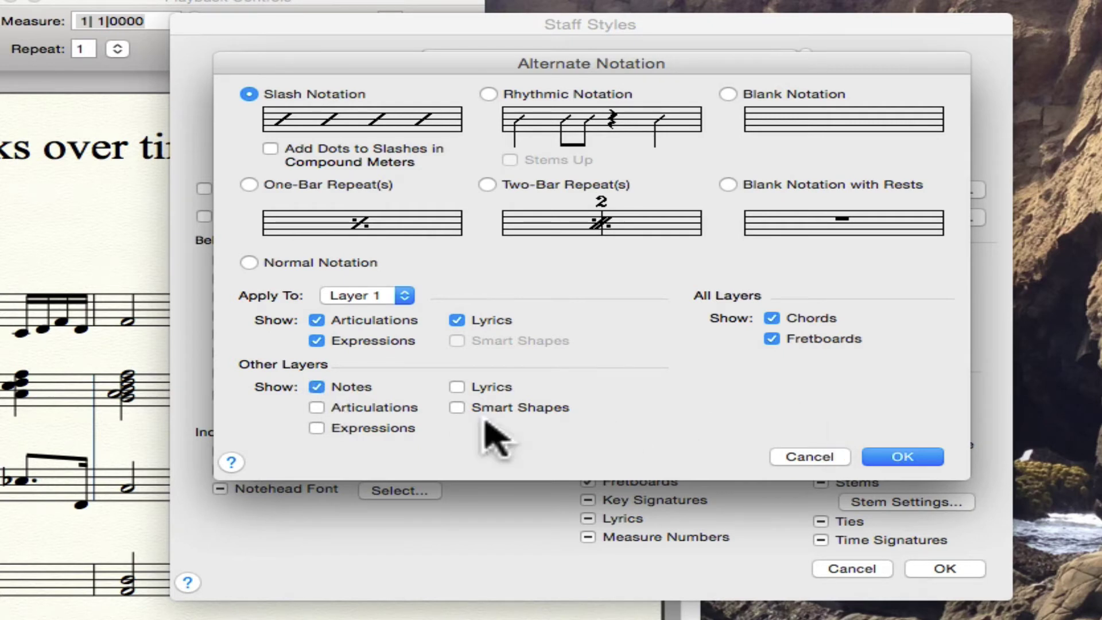
click(317, 428)
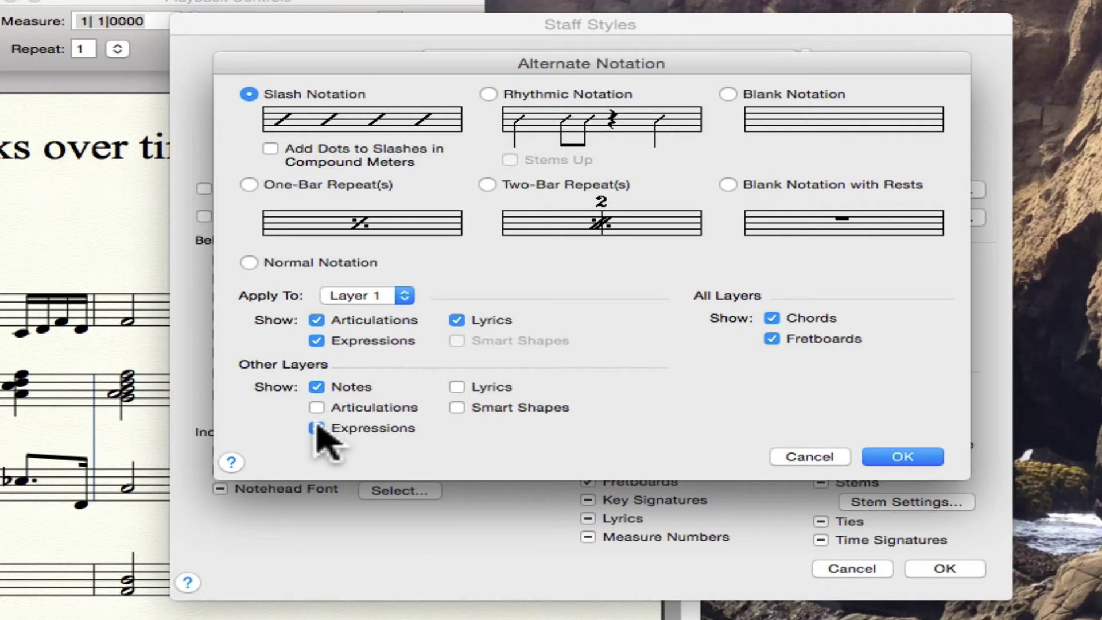
click(316, 407)
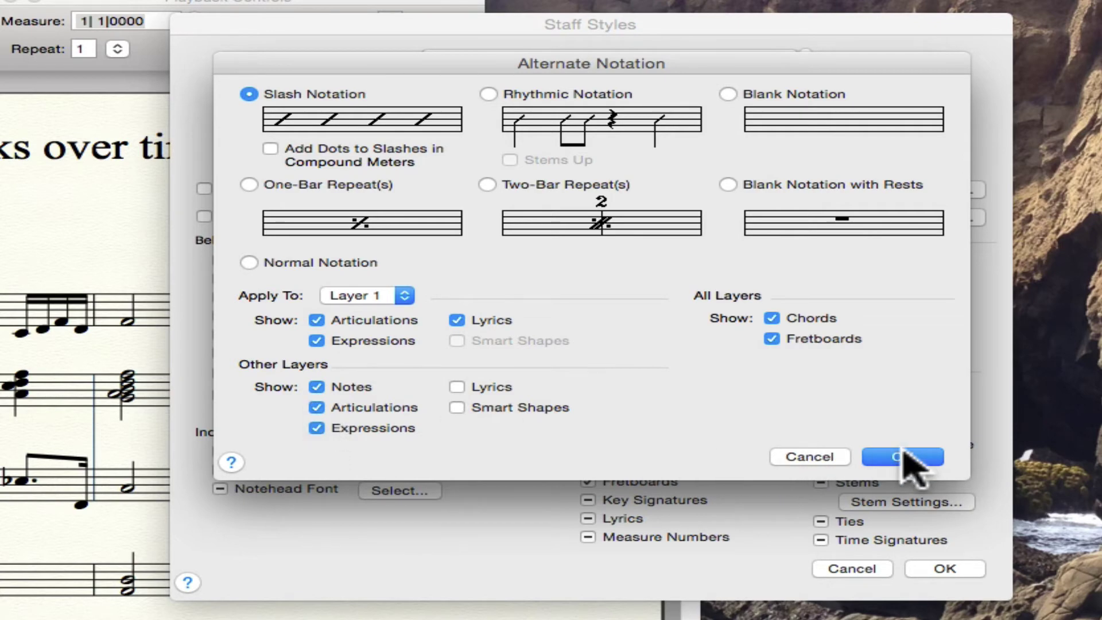
click(924, 456)
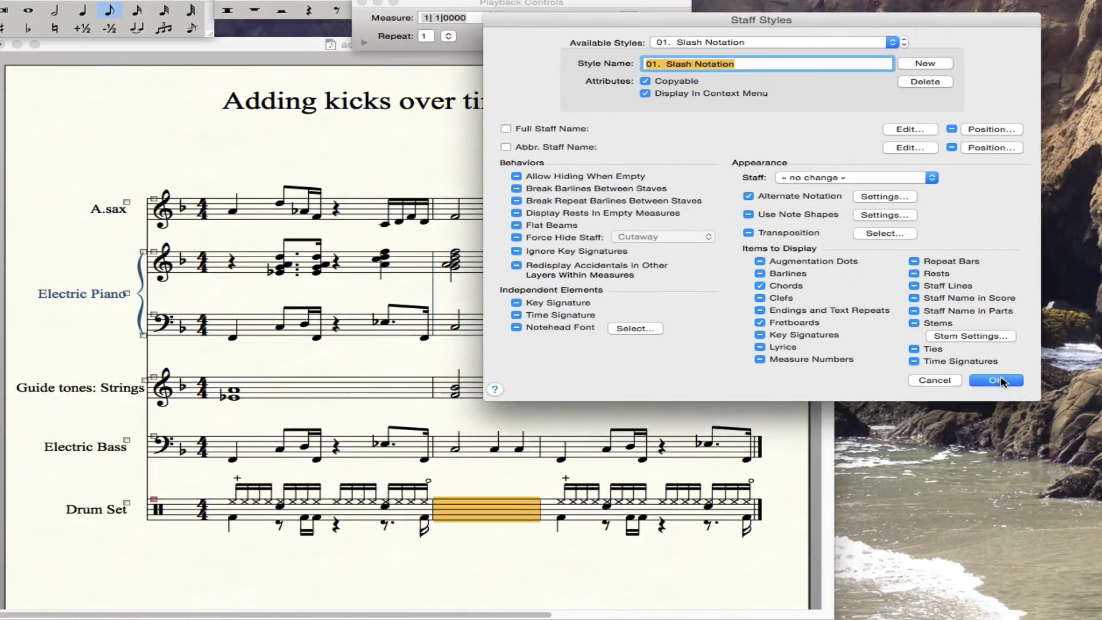
Save the Slash Notation style and apply it to Drum Set measure 2, showing four slashes.
click(999, 380)
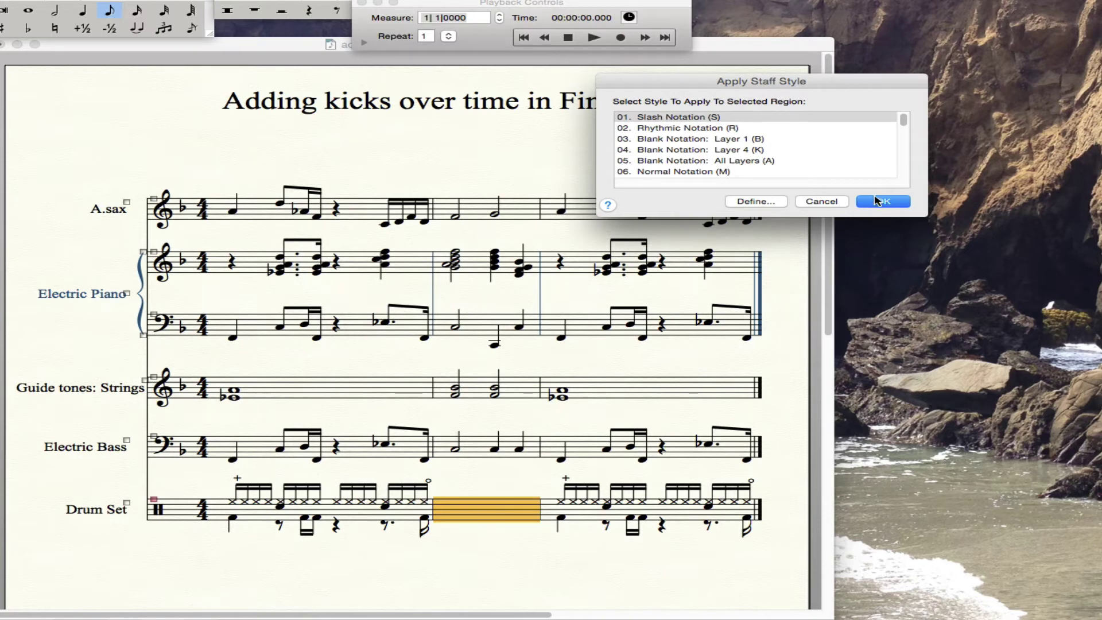
click(880, 203)
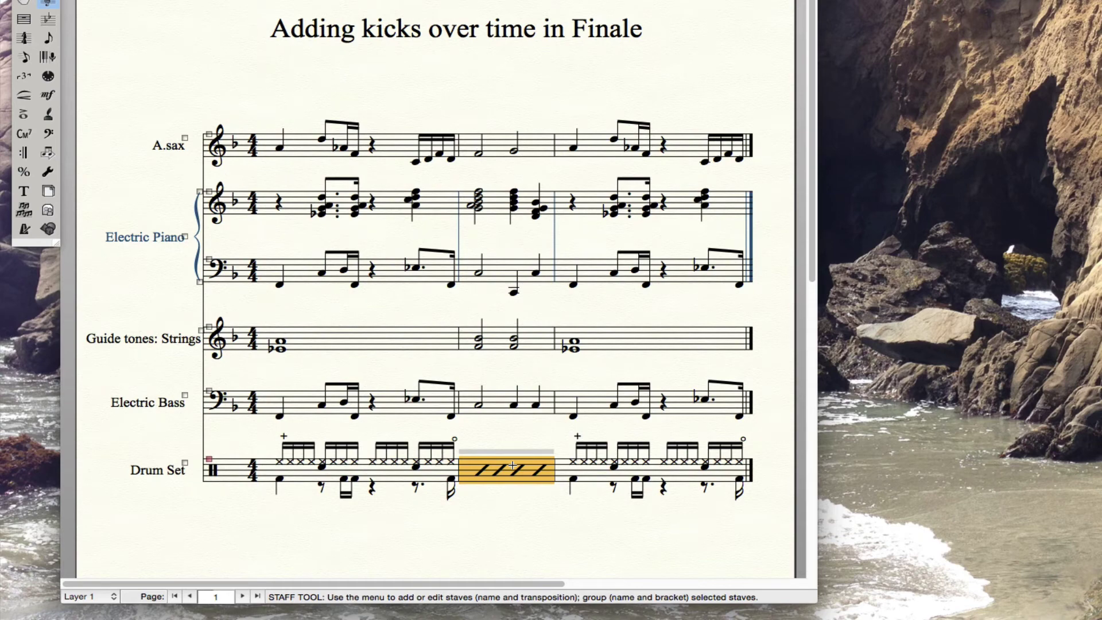
In Layer 4 Simple Entry, place a half-note kick on the Rhythm Cues line of measure 2.
click(105, 596)
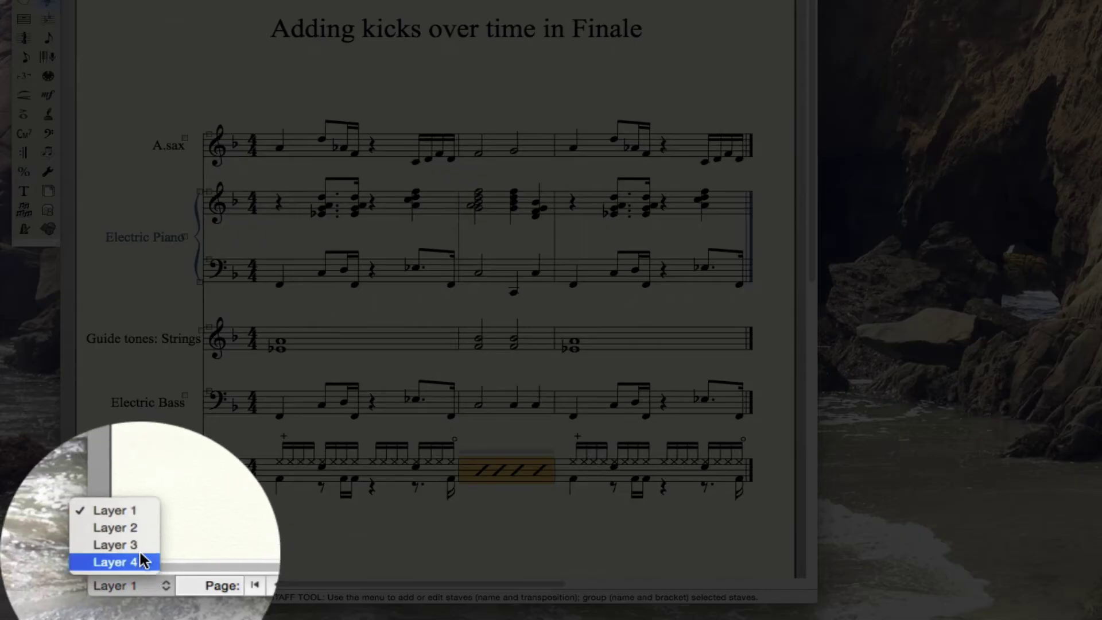
click(140, 558)
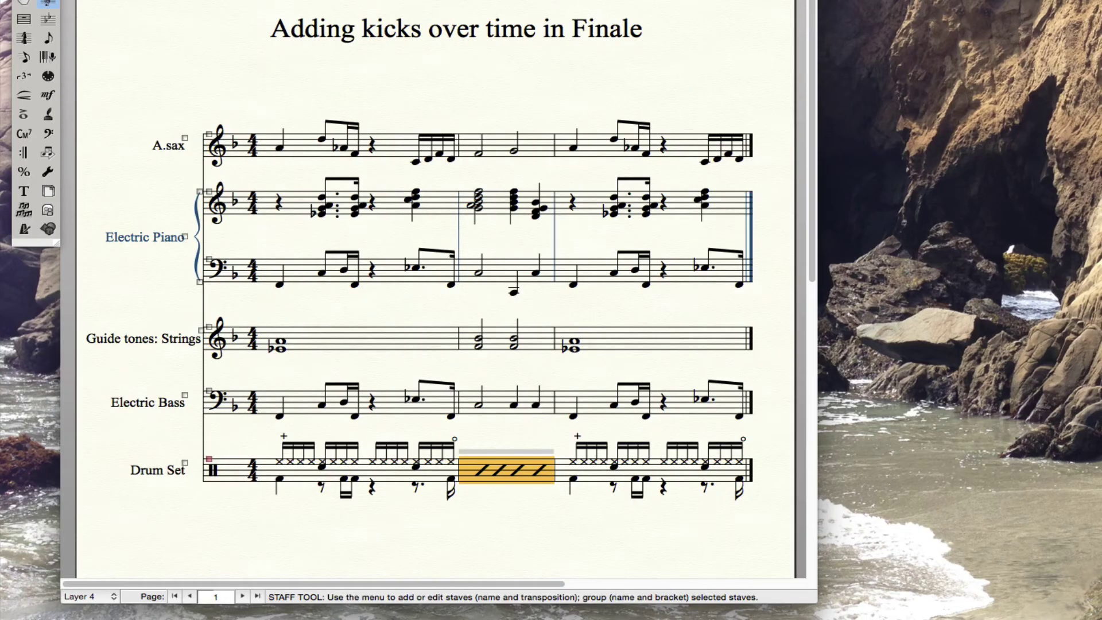
click(49, 37)
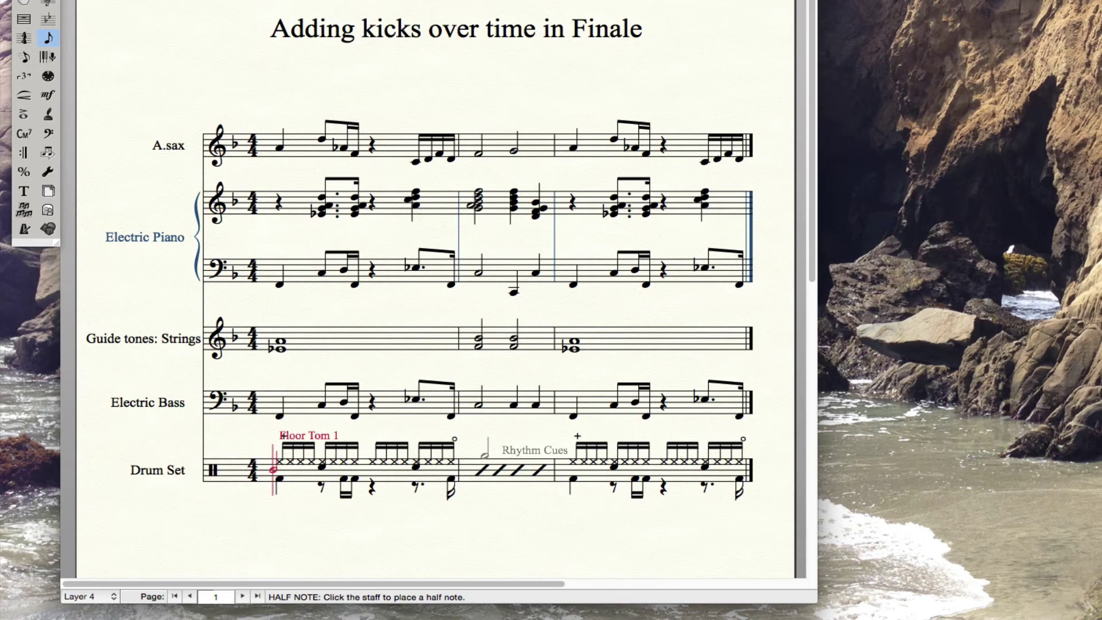
click(486, 456)
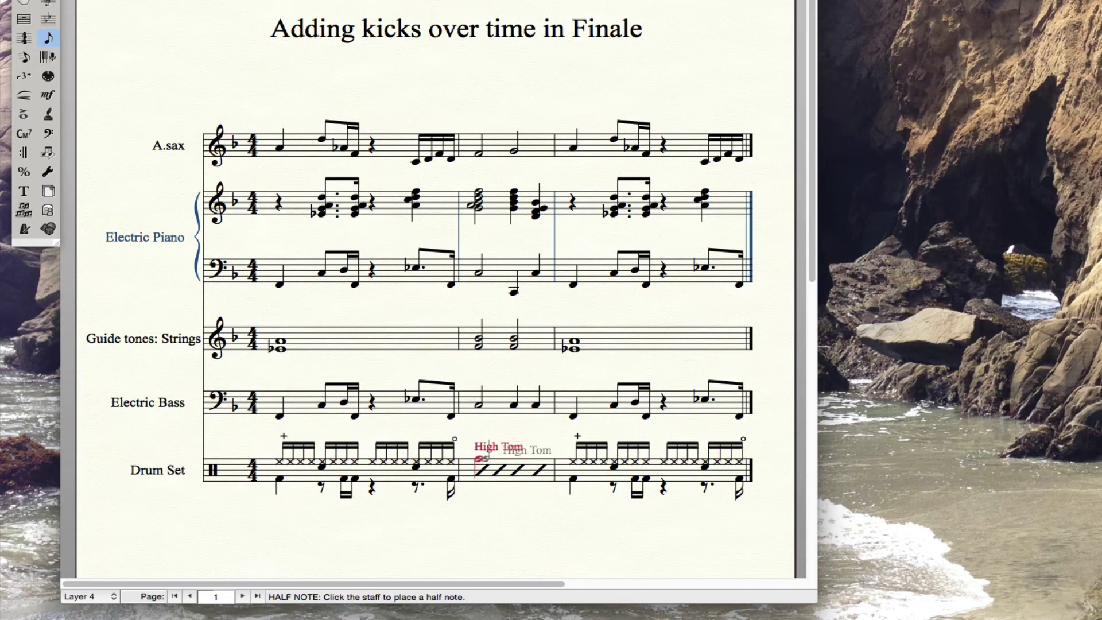
key(Up)
key(Up)
key(Up)
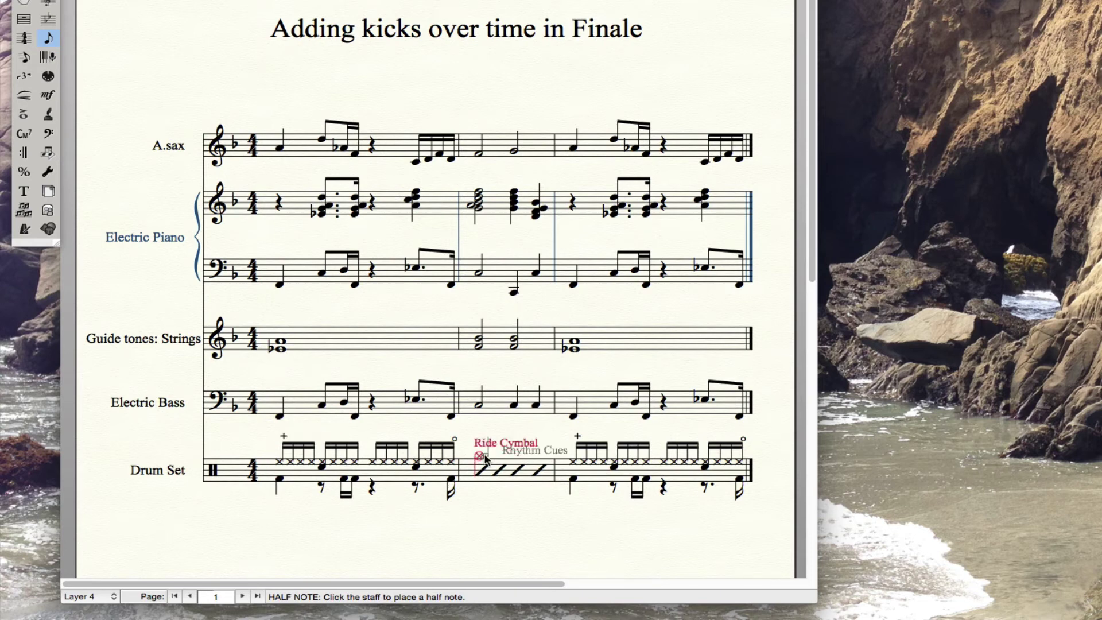
key(Down)
key(Up)
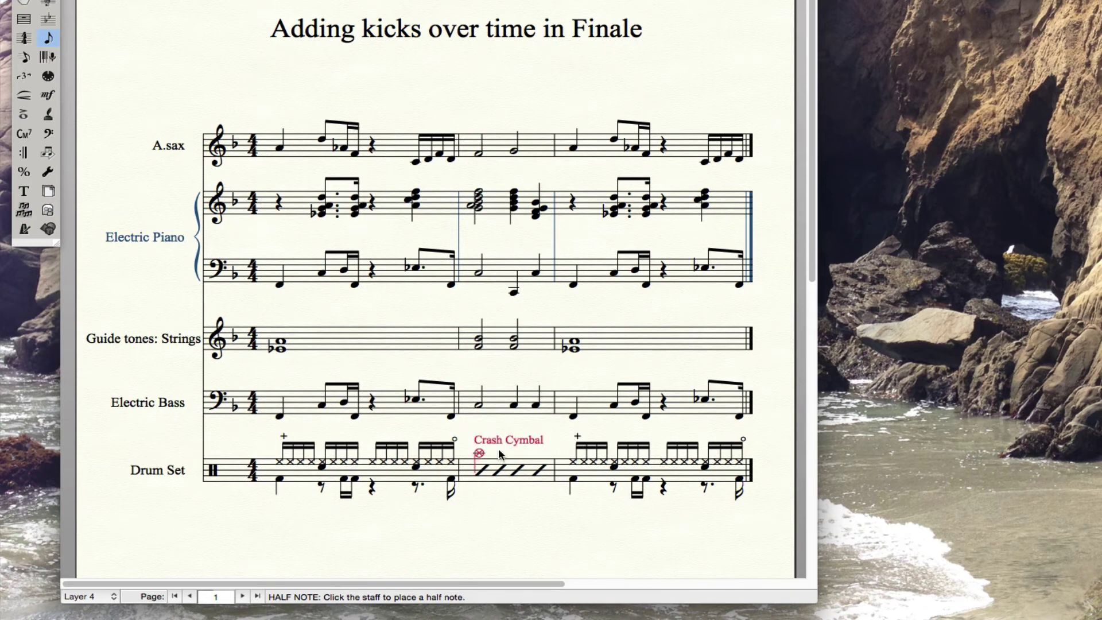
key(Down)
key(Down)
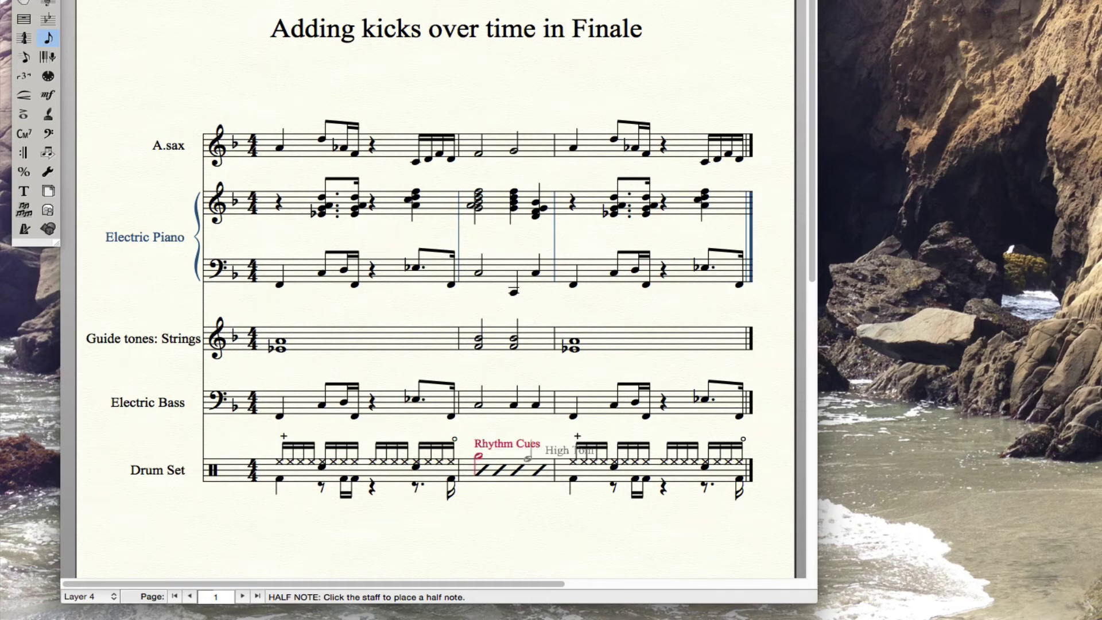
Add the quarter-note kicks after it on the Rhythm Cues line above the slashes.
key(alt+5)
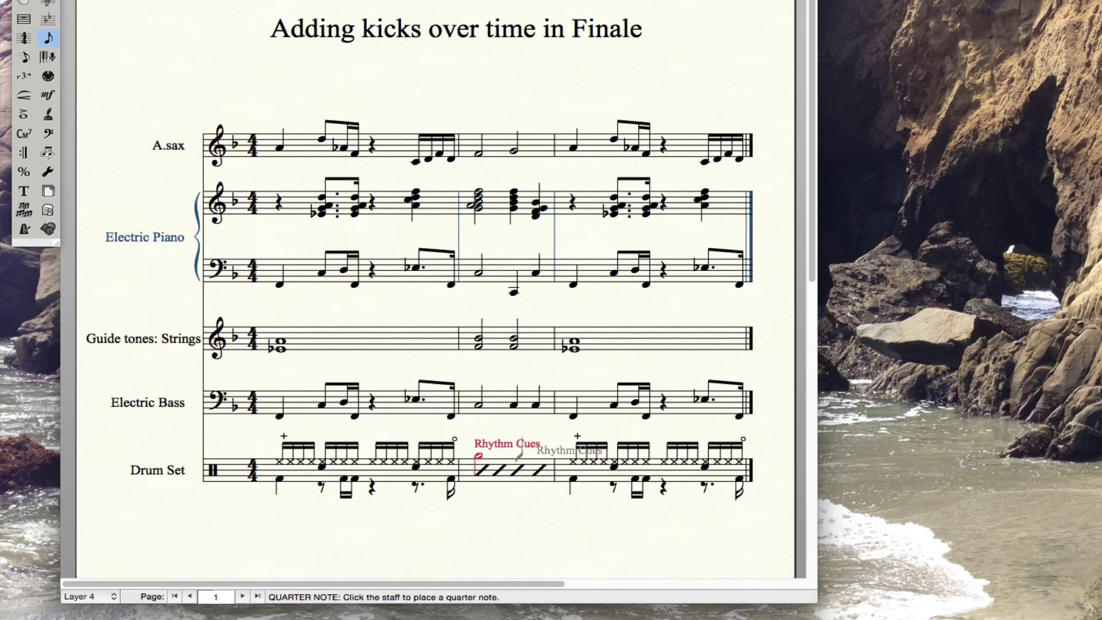
click(513, 456)
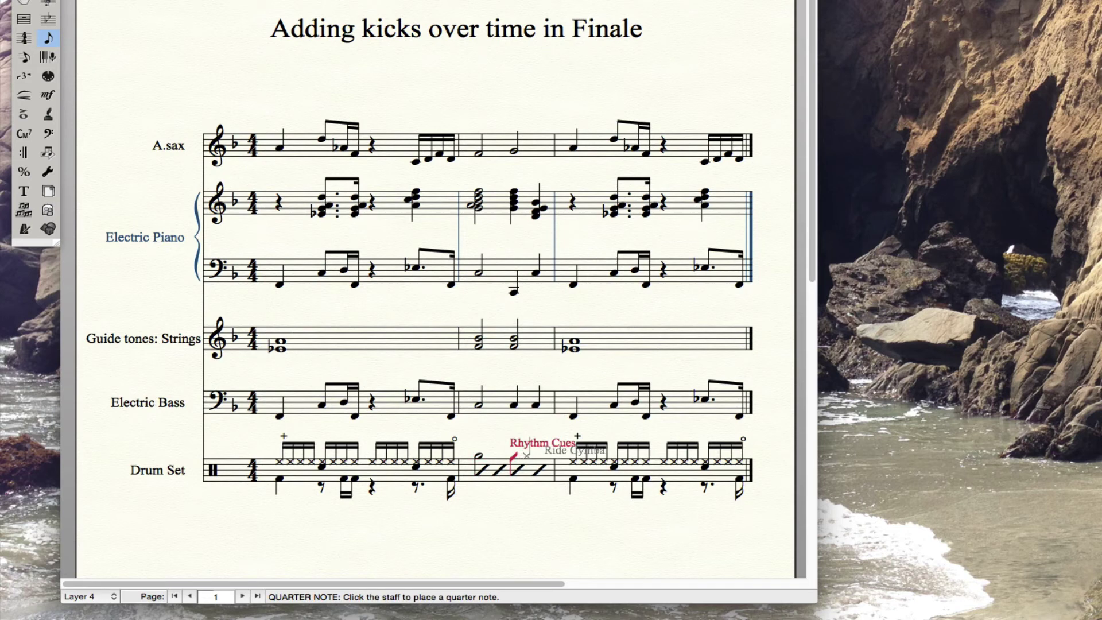
click(534, 456)
click(512, 457)
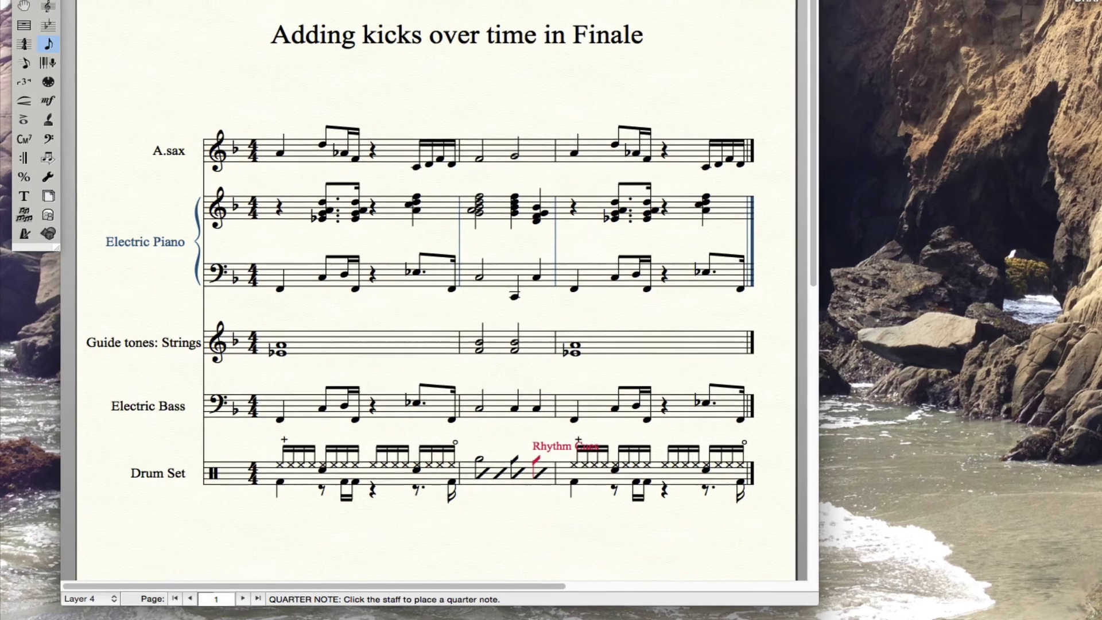
key(Escape)
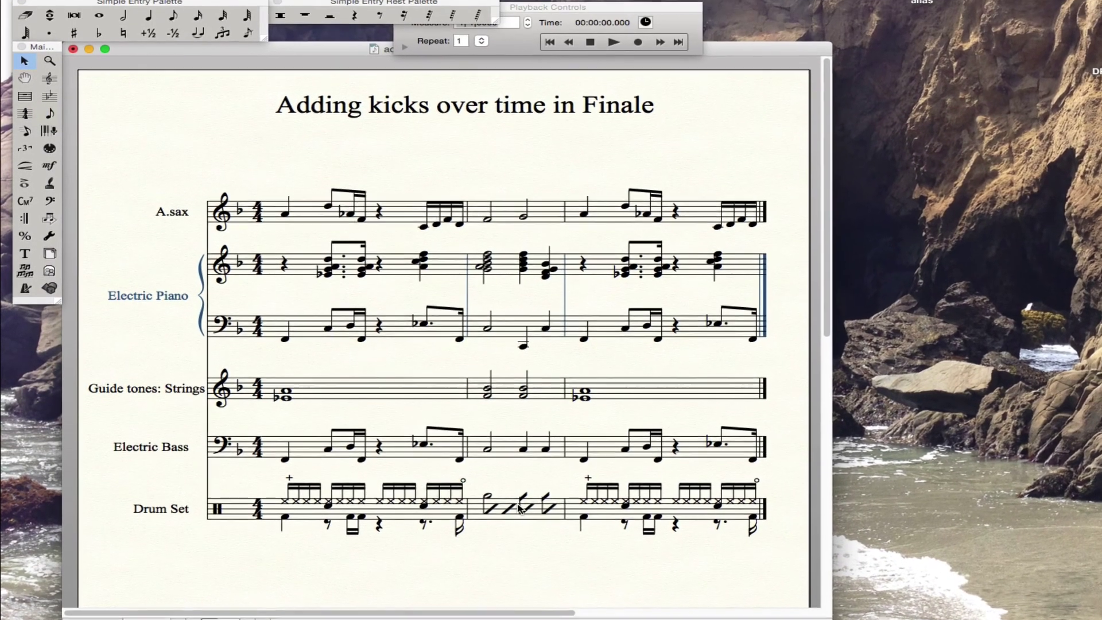
Set the stem direction to Up for all kicks in Drum Set measure 2.
click(512, 472)
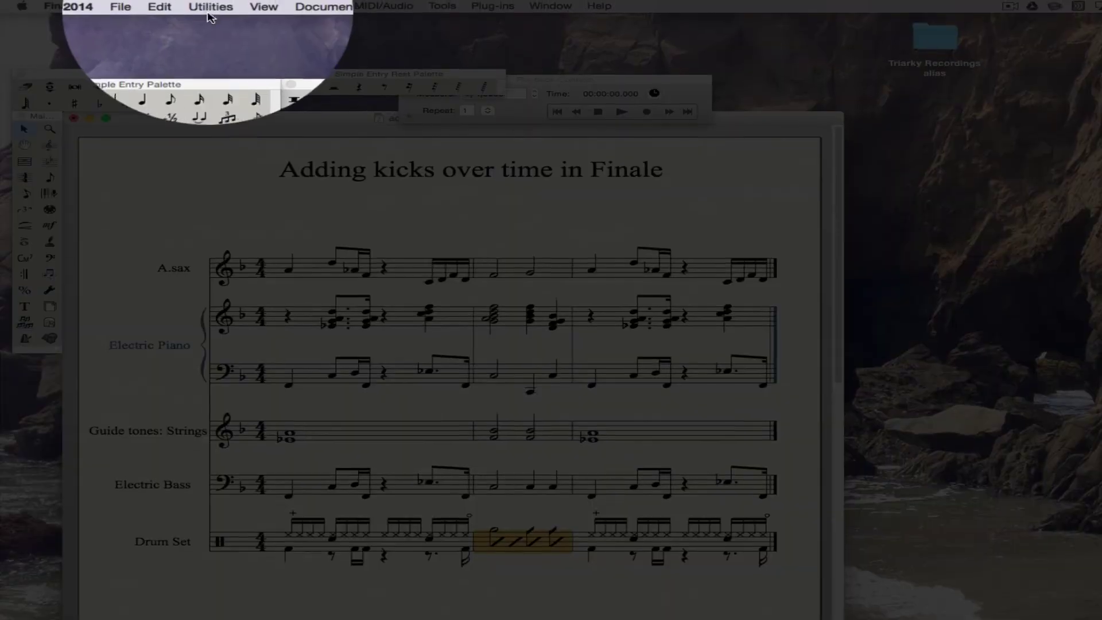
click(210, 7)
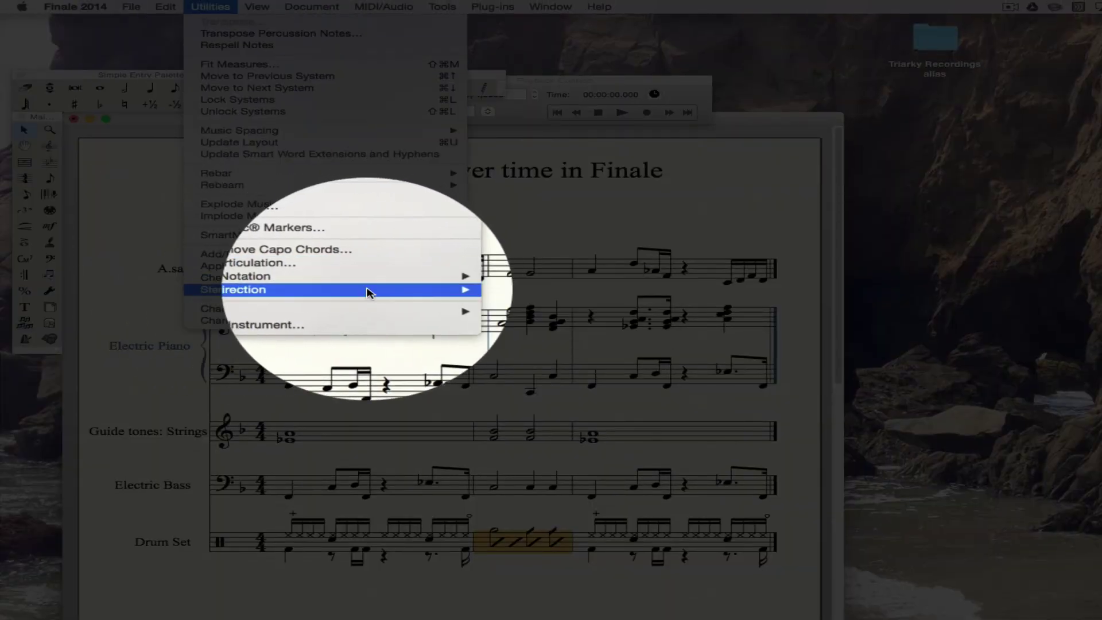
mouse_move(439, 289)
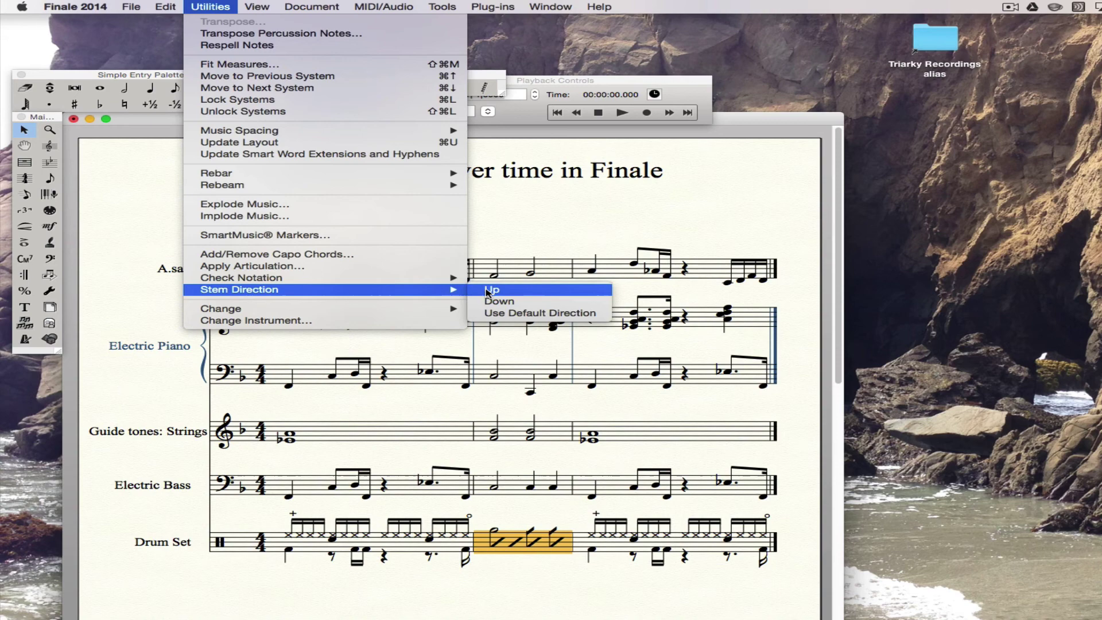
click(487, 291)
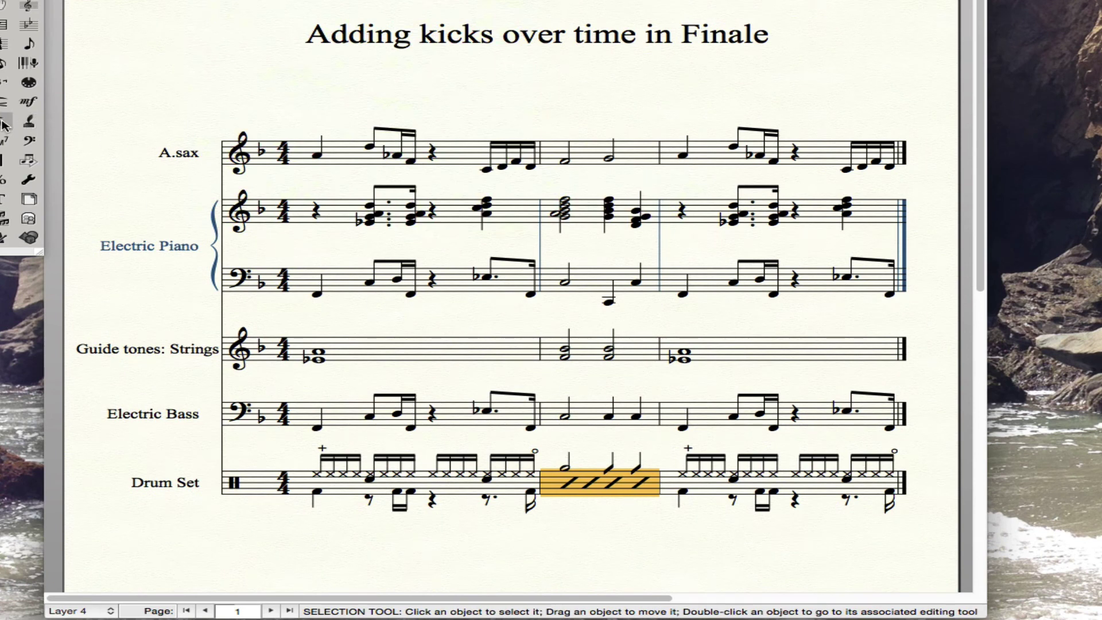
Add an accent above each of the three rhythm-cue kicks in Drum Set measure 2.
click(3, 125)
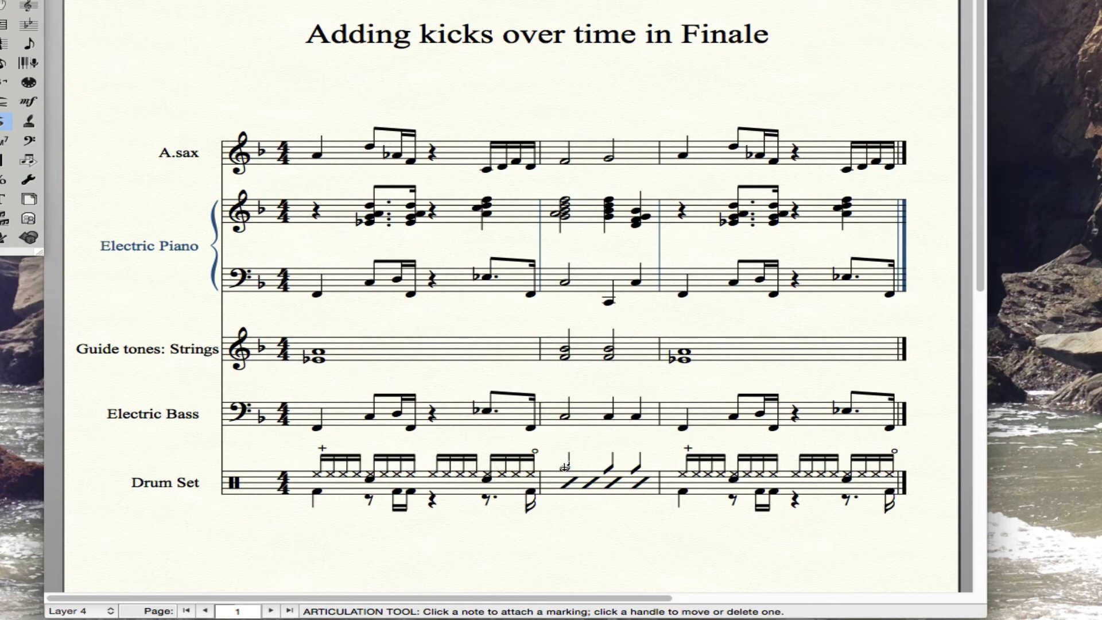
click(566, 472)
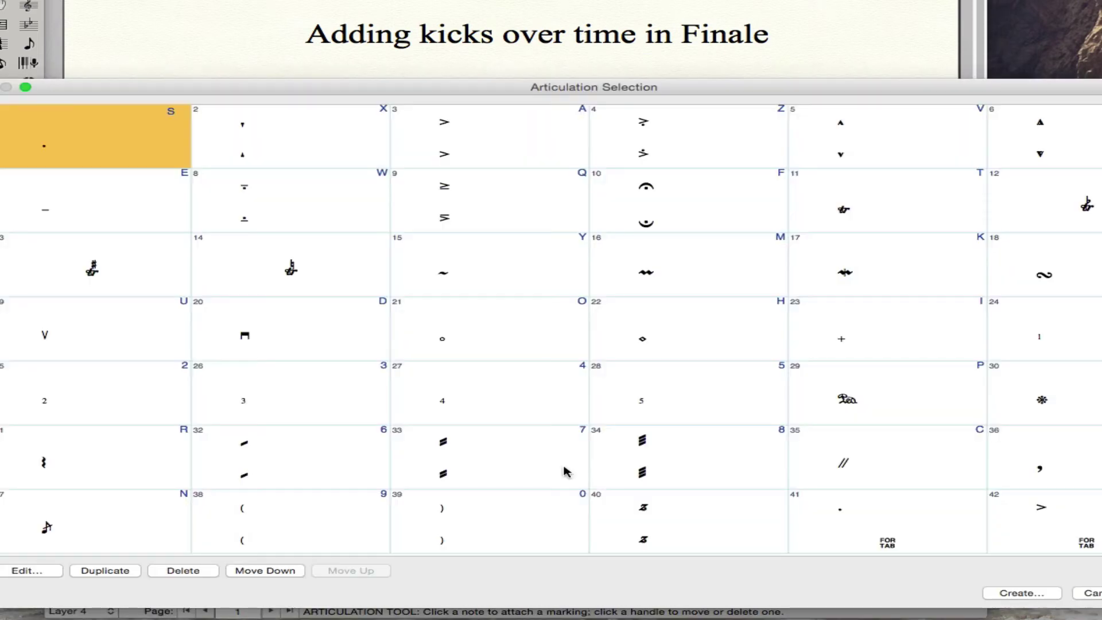
click(464, 131)
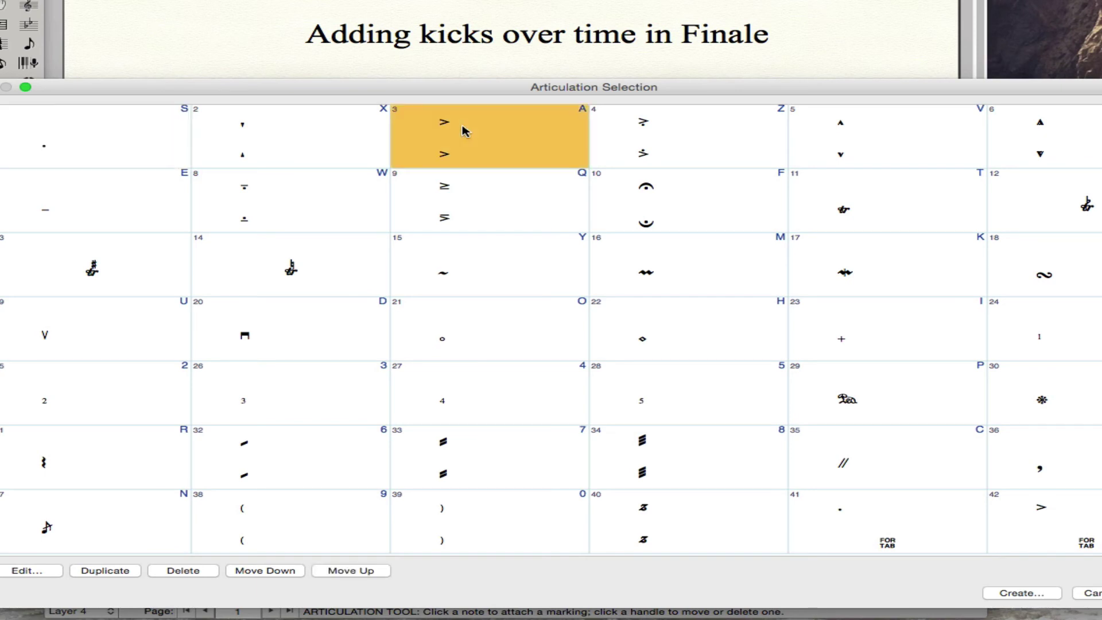
key(Return)
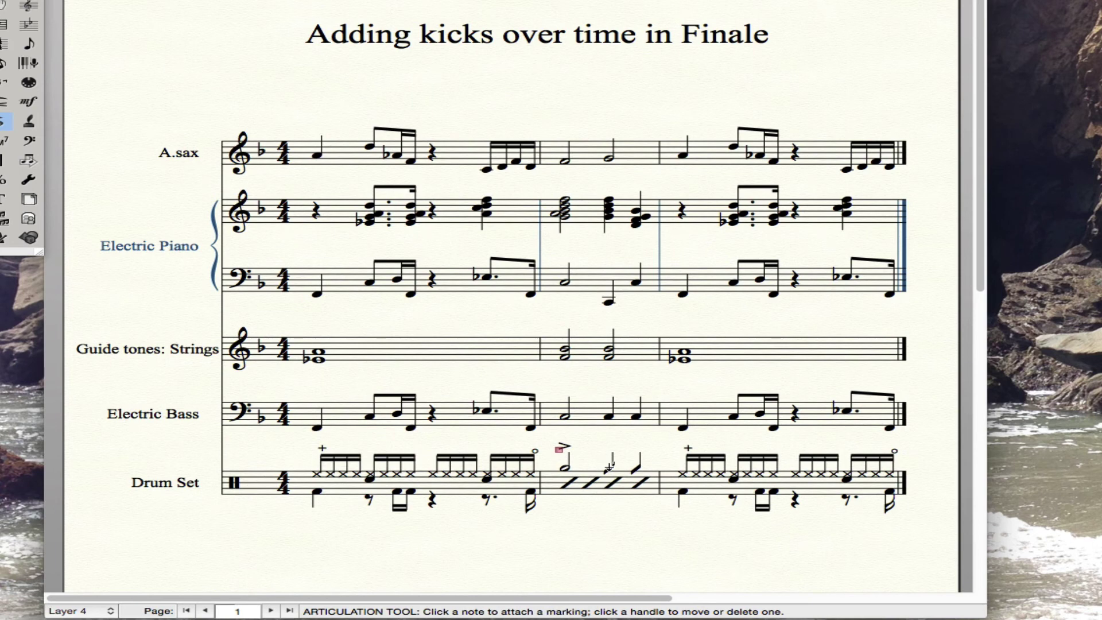
key(a)
click(610, 466)
click(634, 468)
key(Escape)
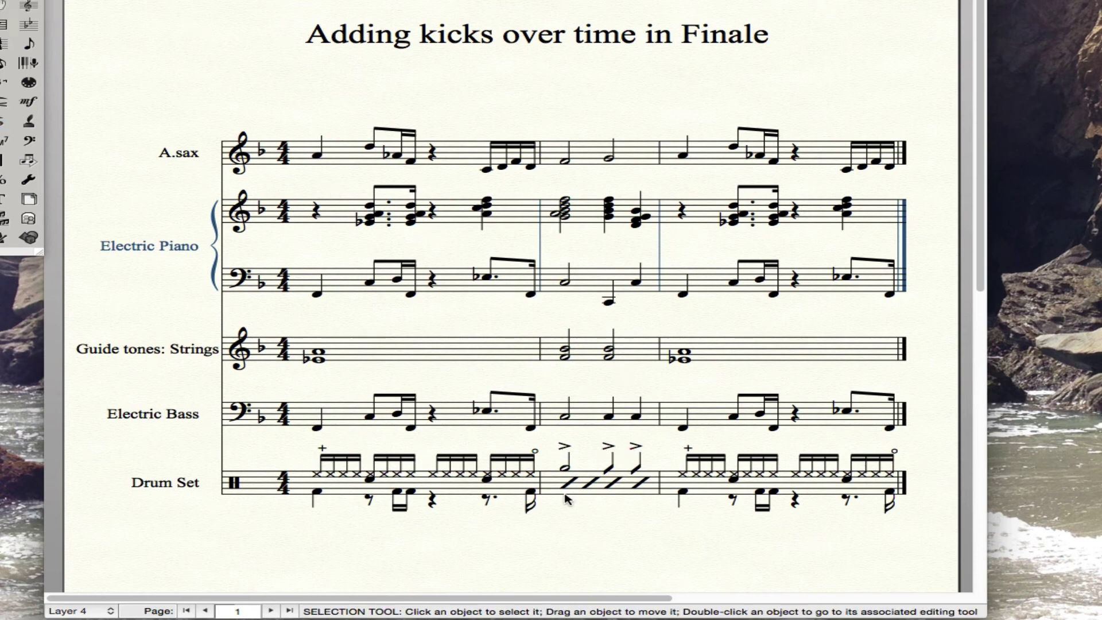